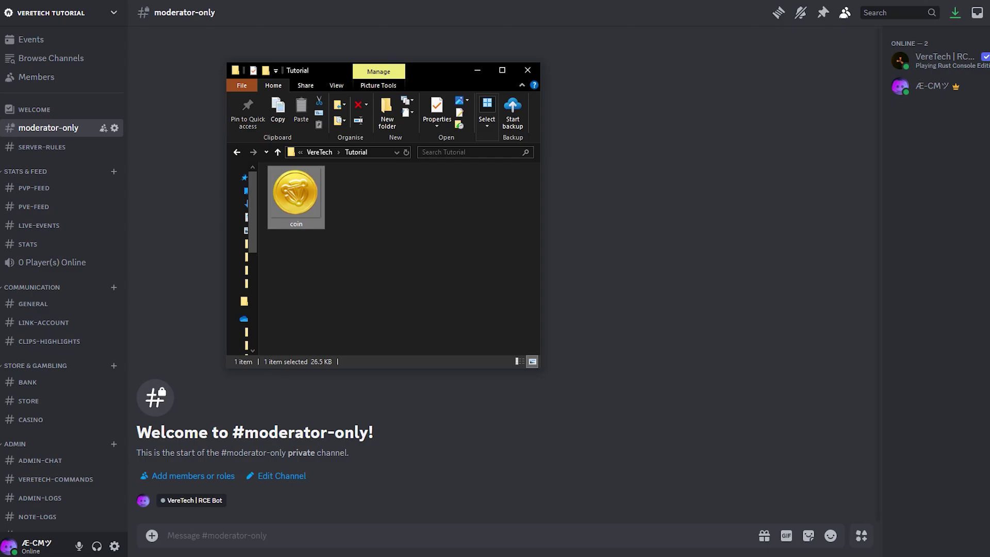
Upload the coin image from the Tutorial folder as a custom emoji in the server settings
key(alt+Tab)
click(62, 13)
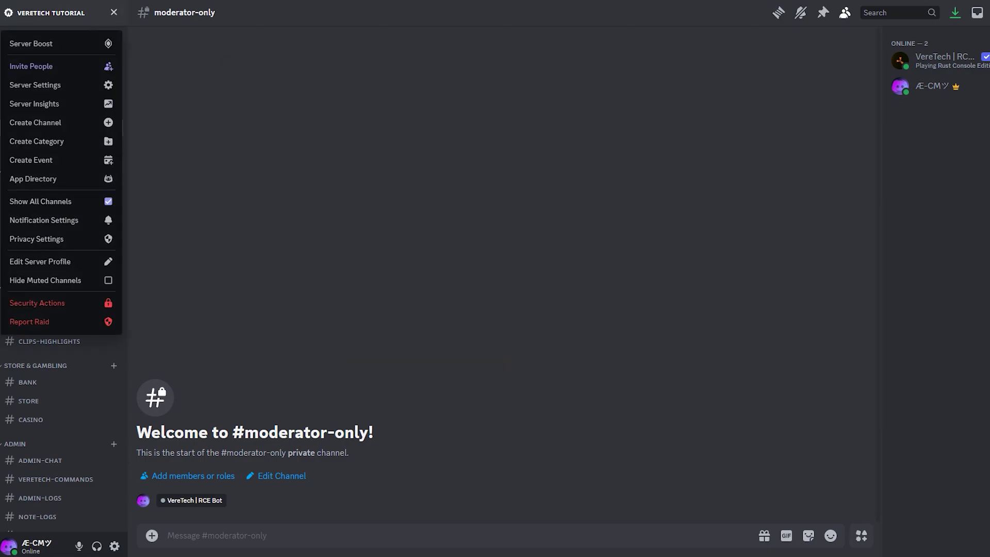
click(35, 85)
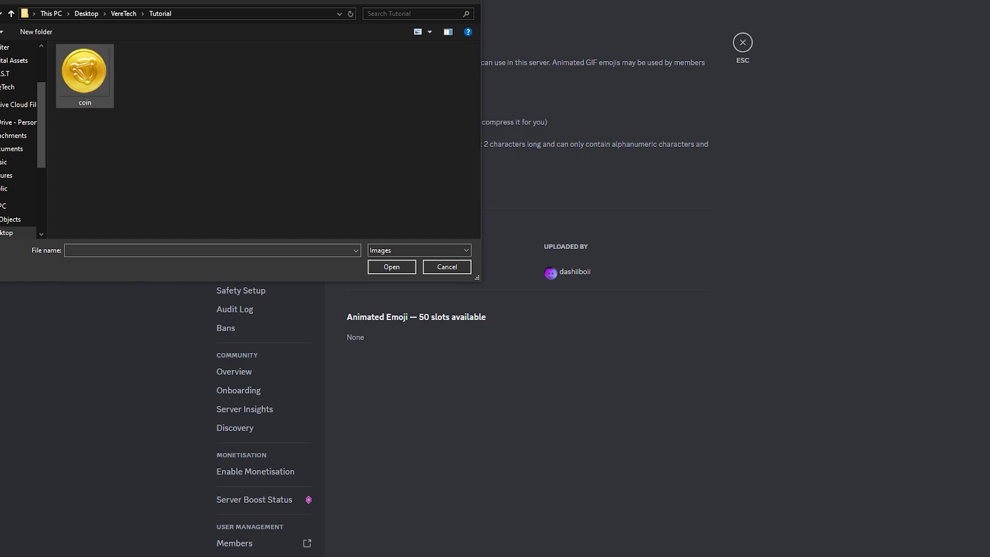
double_click(84, 75)
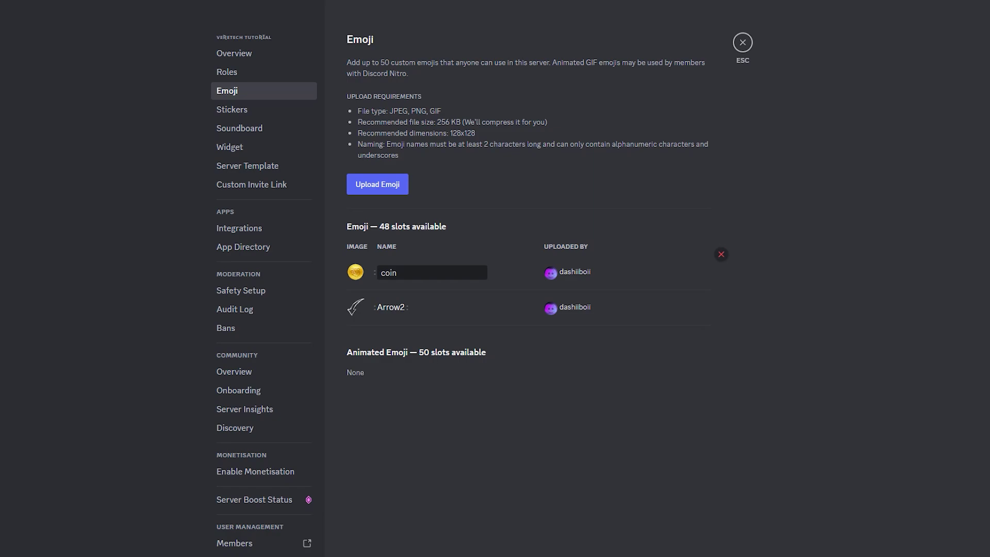
Rename the uploaded coin emoji to currency1 and leave the server settings
double_click(388, 272)
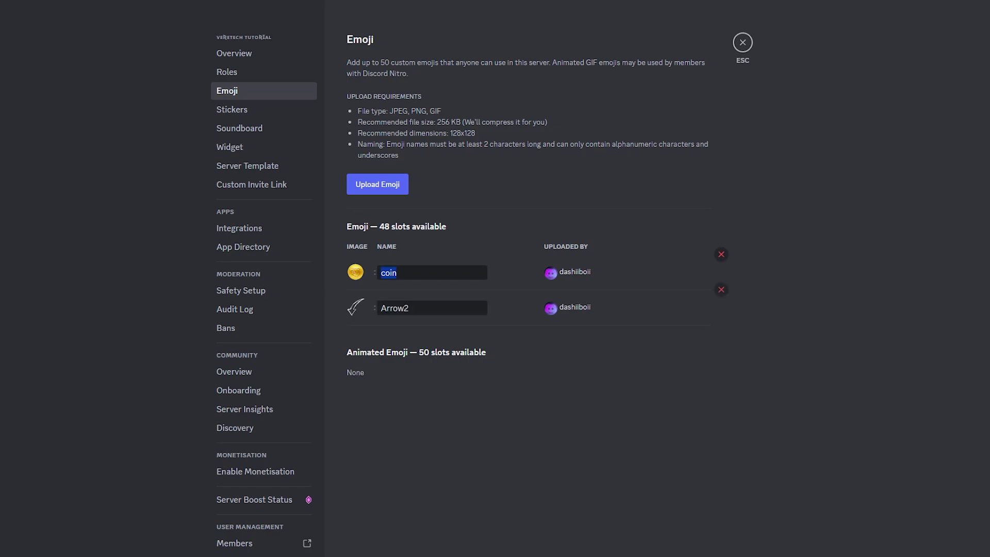
text(currency1)
key(Return)
key(Escape)
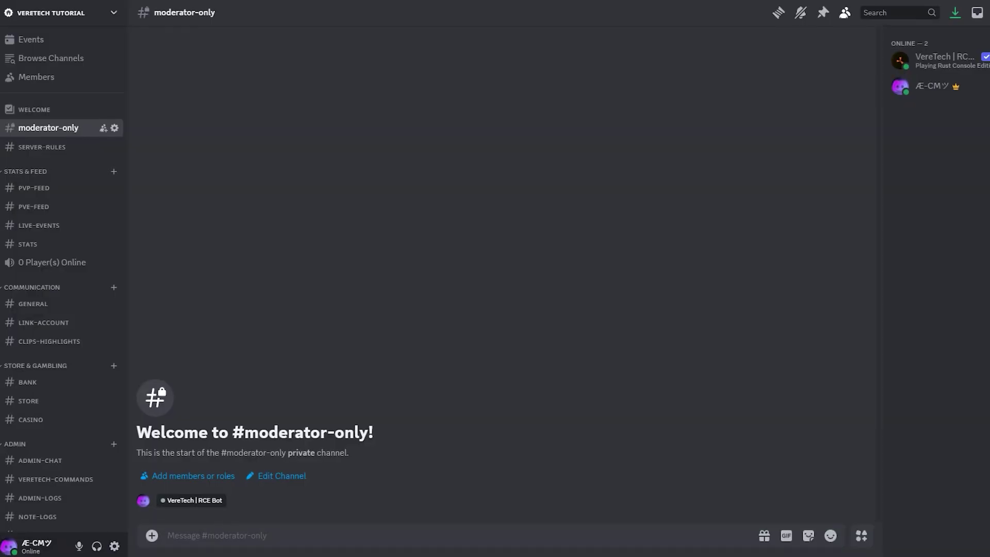
Post the currency1 emoji as a message in the moderator-only channel
text(:curre)
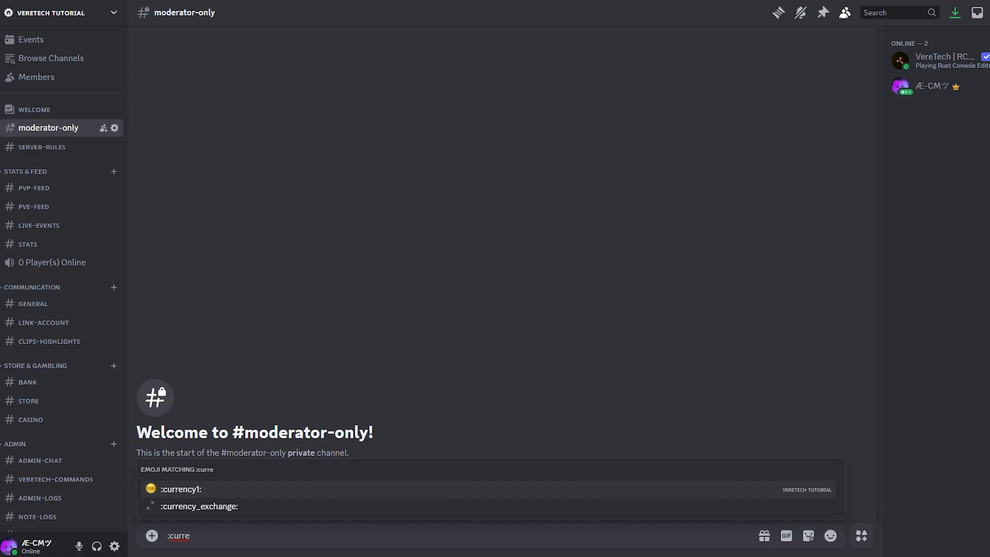
key(Return)
key(Return)
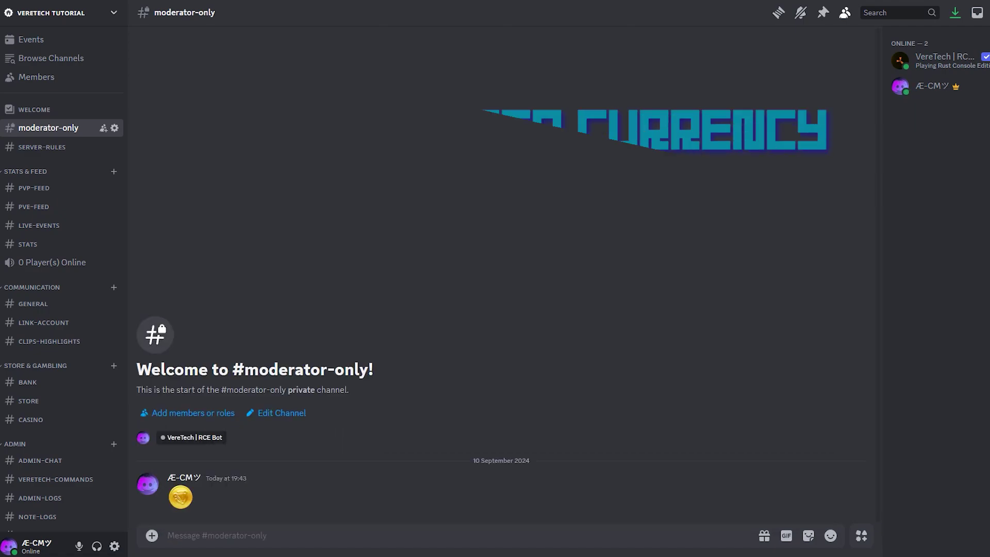
Set the economy currency to "VT Coins" followed by the currency1 emoji using the /eco currency command
text(/eco c)
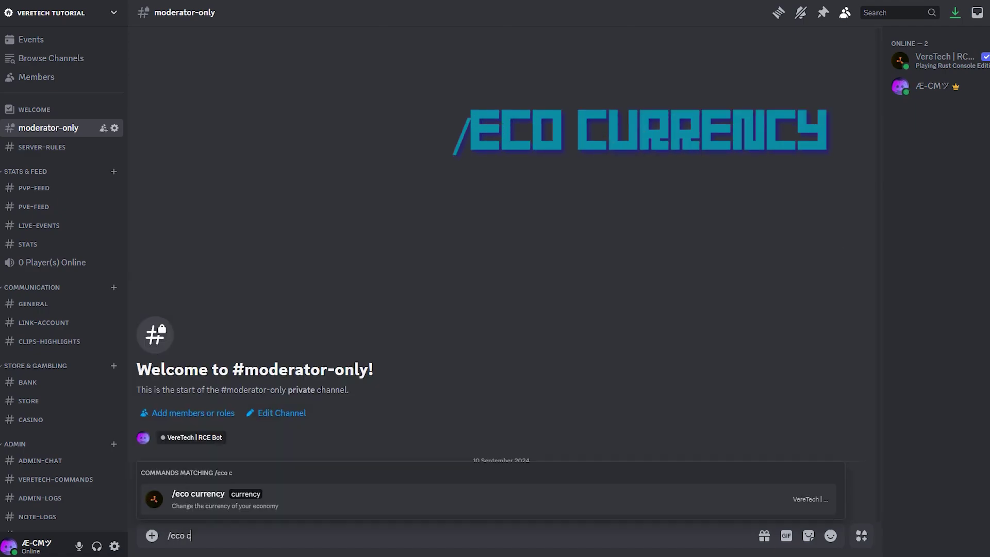
key(Tab)
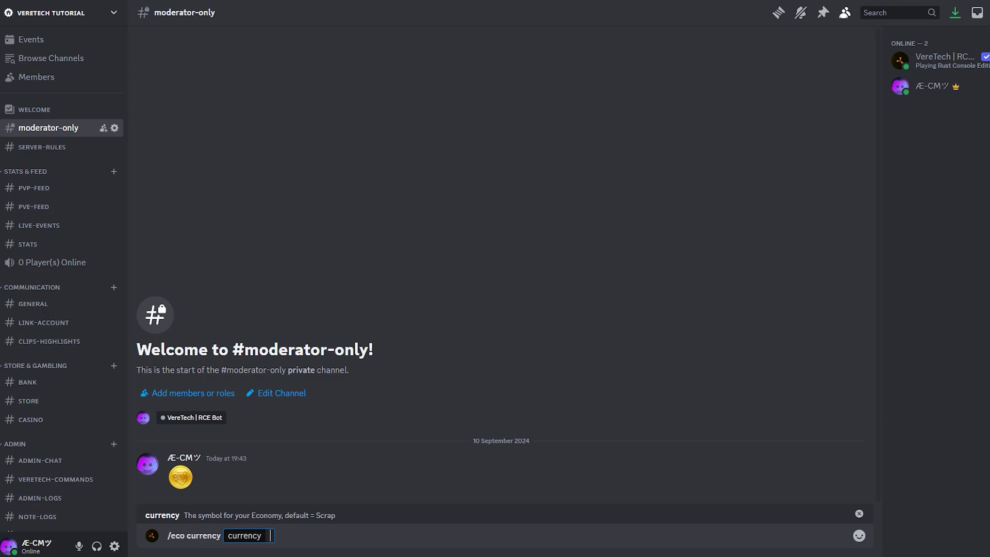
text(VT Coins :curren)
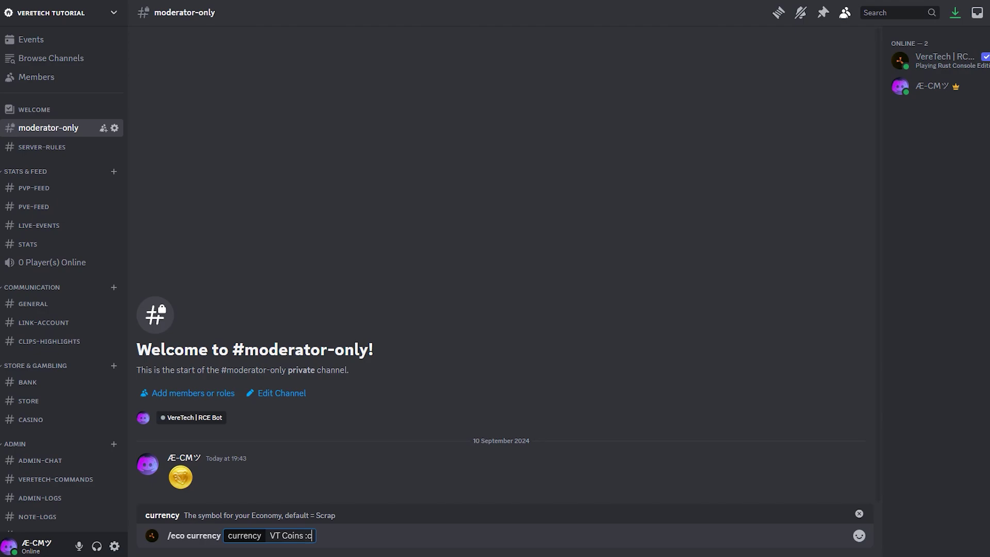
key(Return)
key(Return)
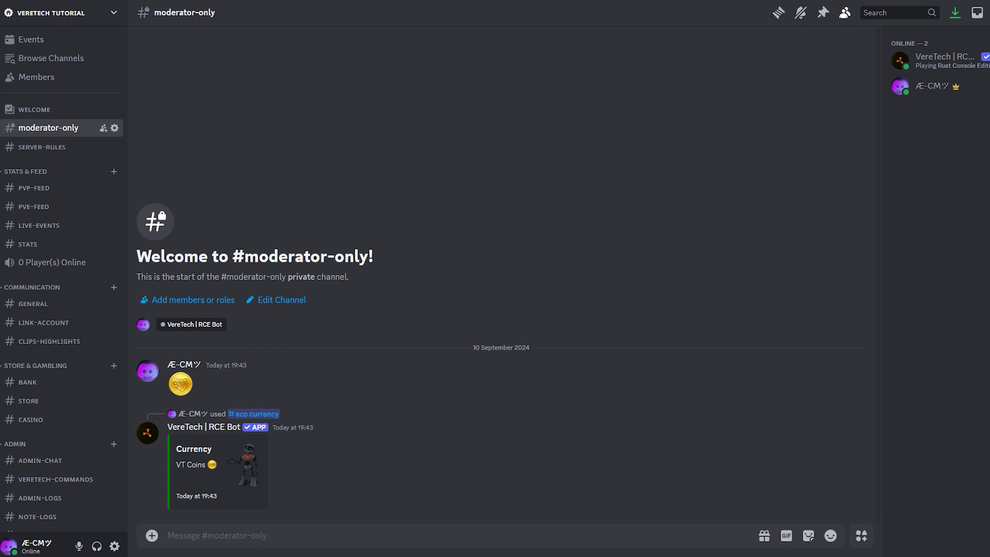
Set the starting balance of newly linked players to 500 using the /eco startbal command
text(/eco start)
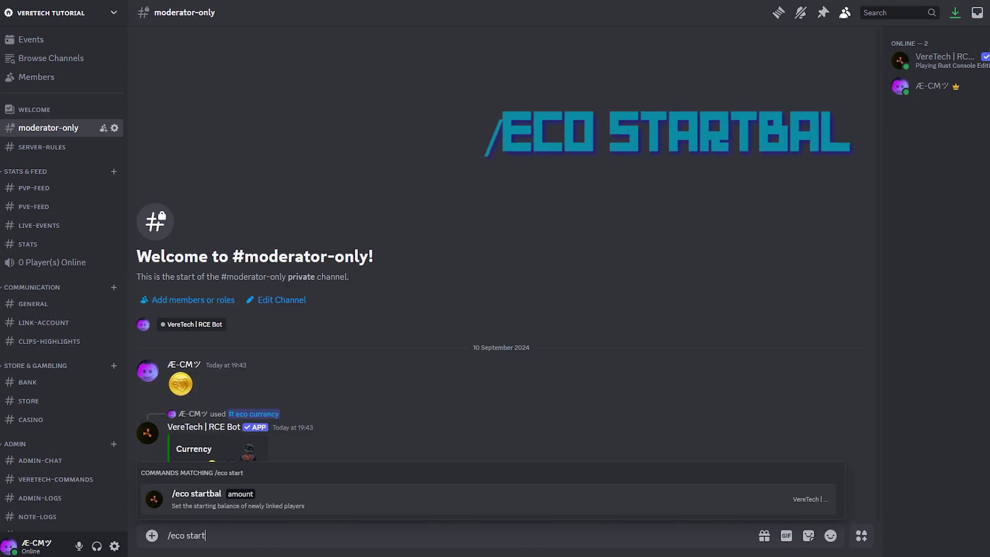
key(Tab)
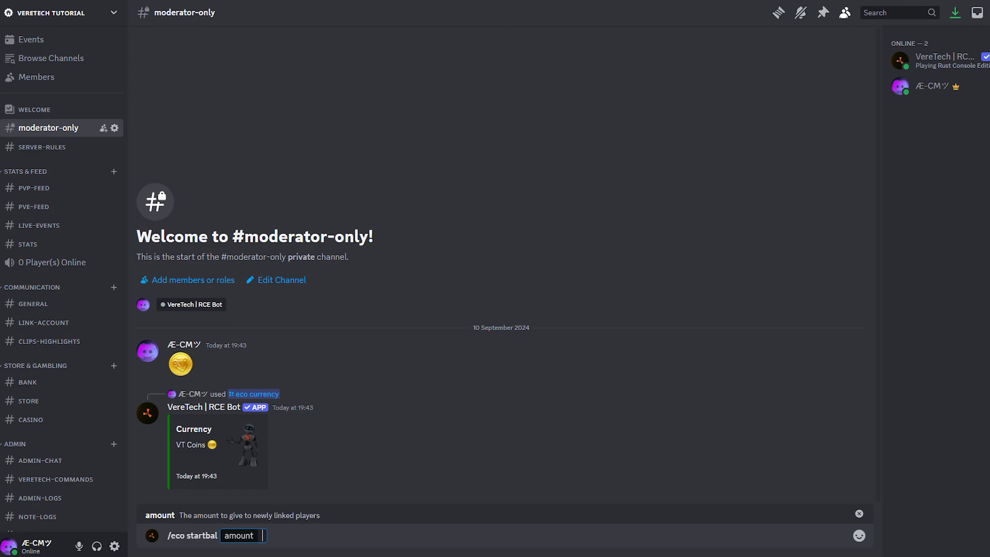
text(500)
key(Return)
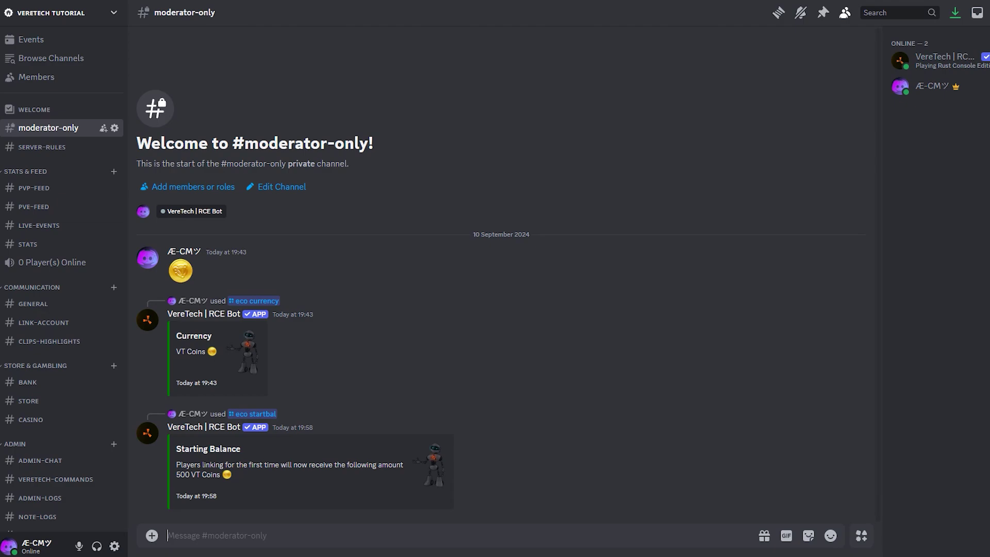
Start the /eco give command and review the Bank and Wallet choices of its type option
text(/)
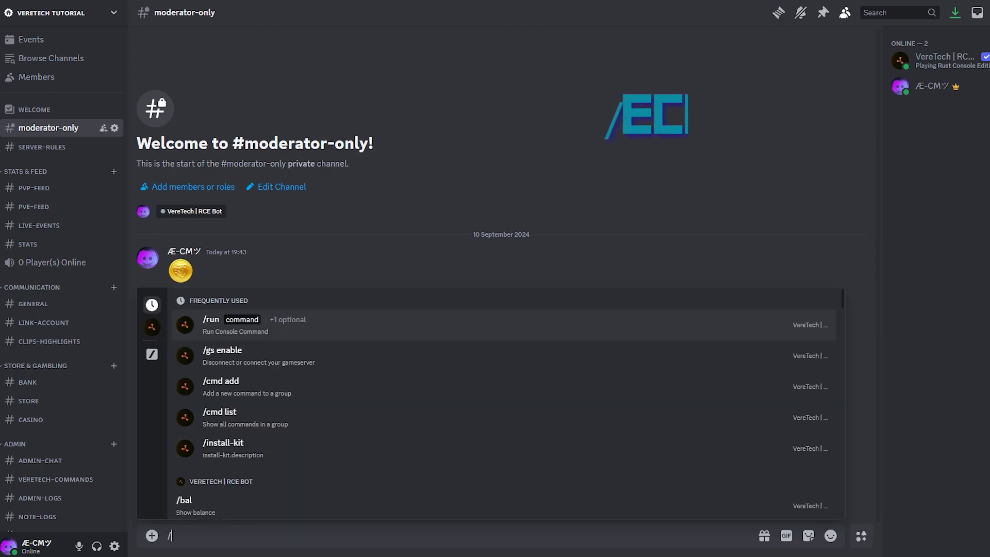
text(eco give)
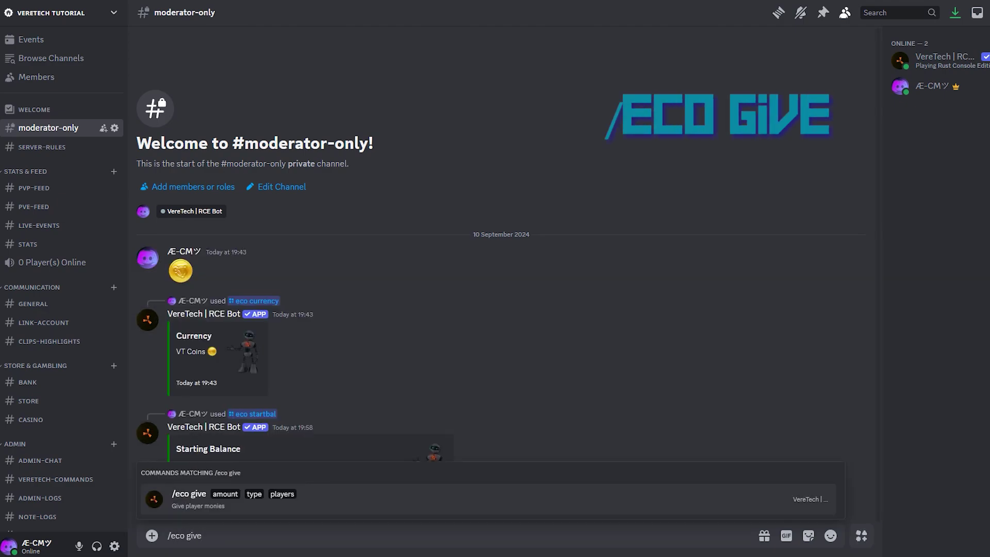
key(Return)
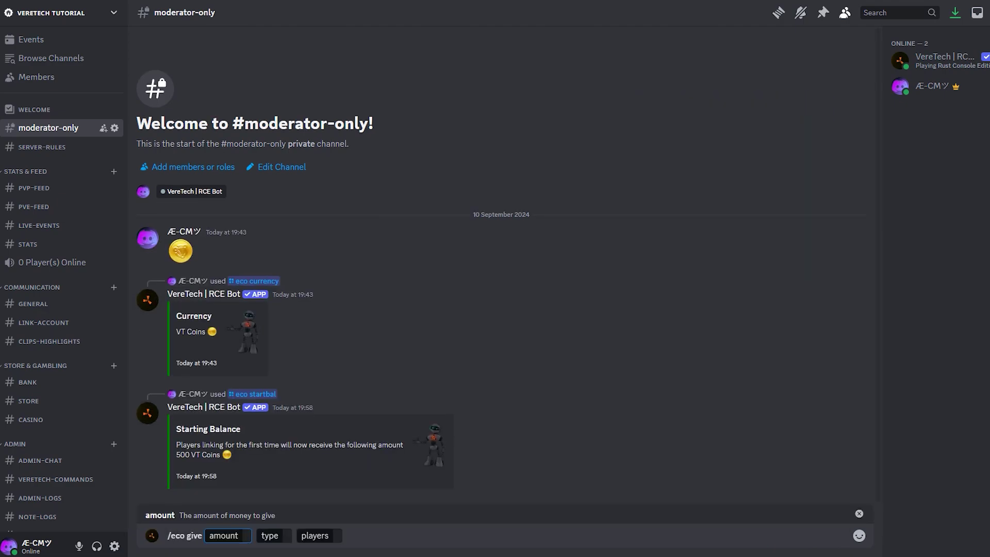
click(269, 535)
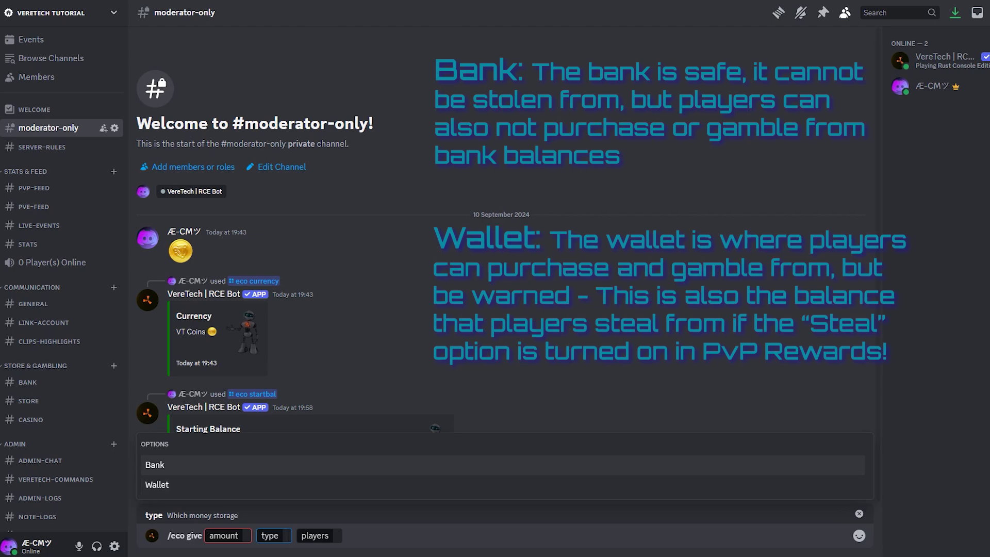
key(Down)
key(Up)
key(Down)
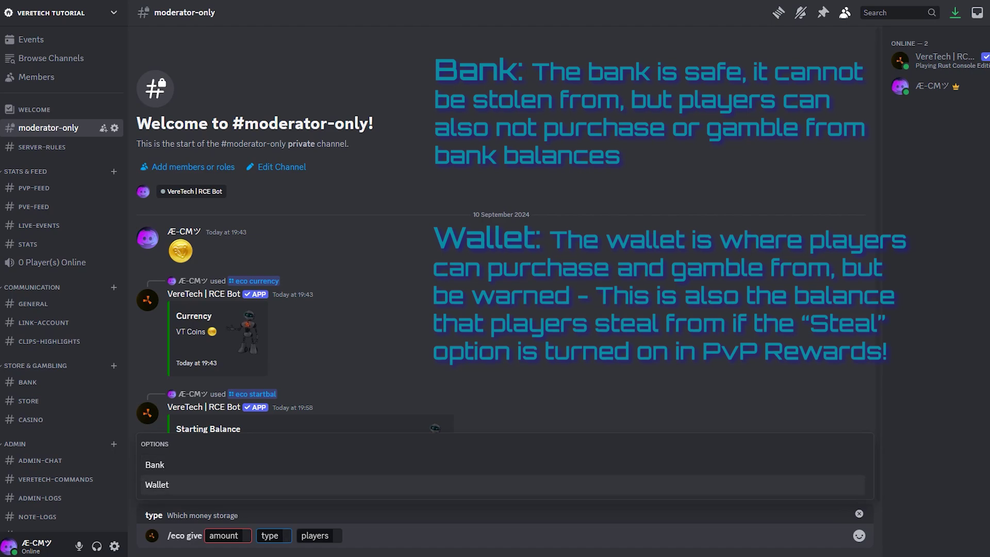
key(Up)
key(Down)
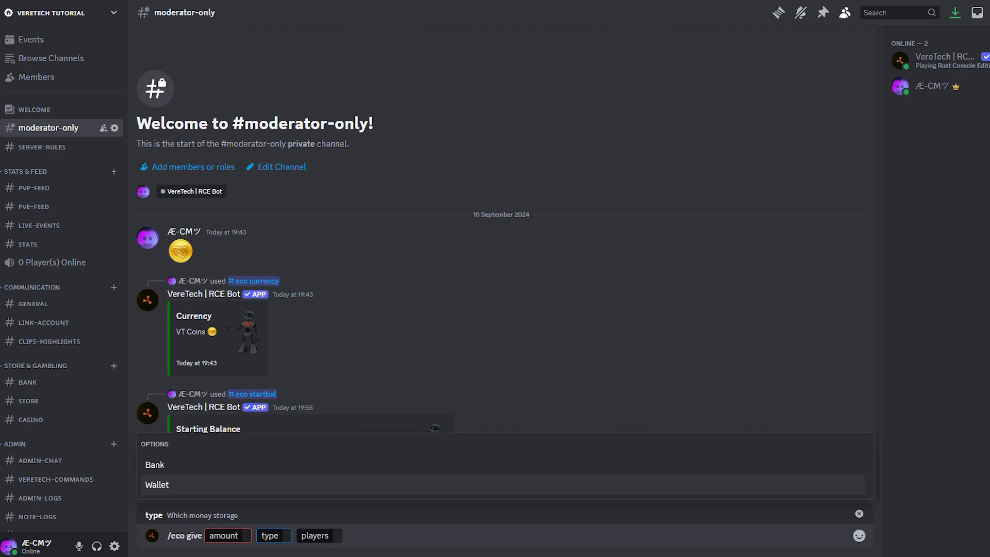
Examine which members and roles the players option of /eco give can target
click(315, 535)
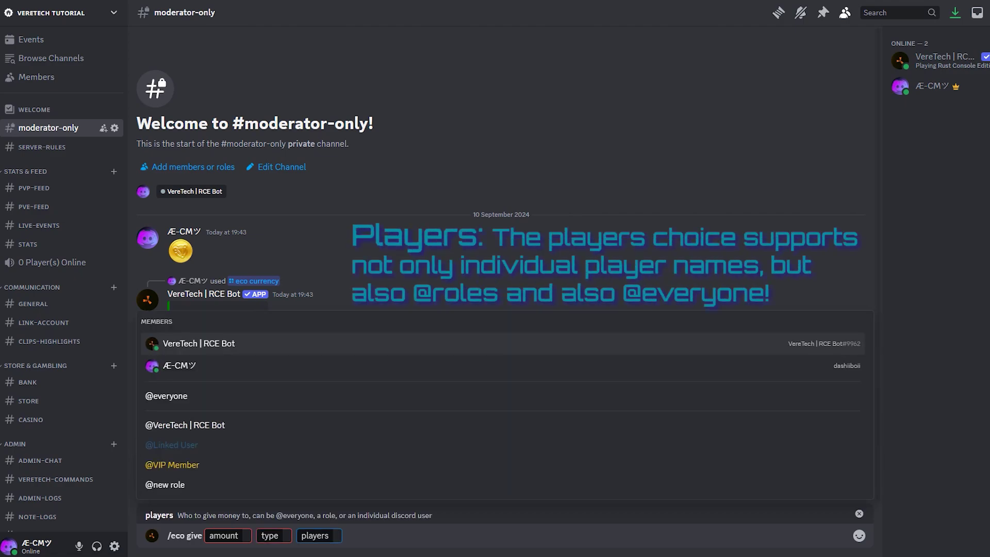
key(Down)
key(Down)
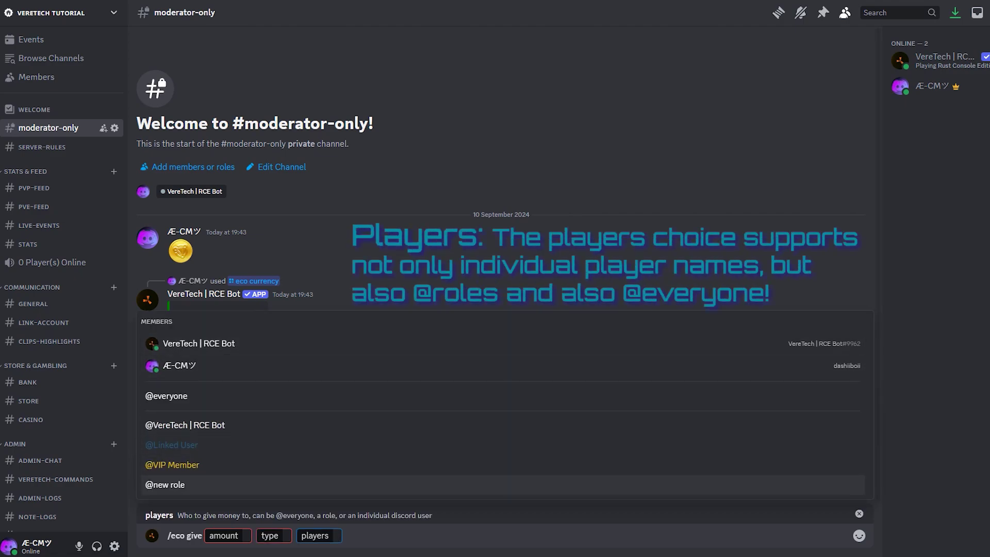
key(Up)
key(Up)
key(Up)
key(Up)
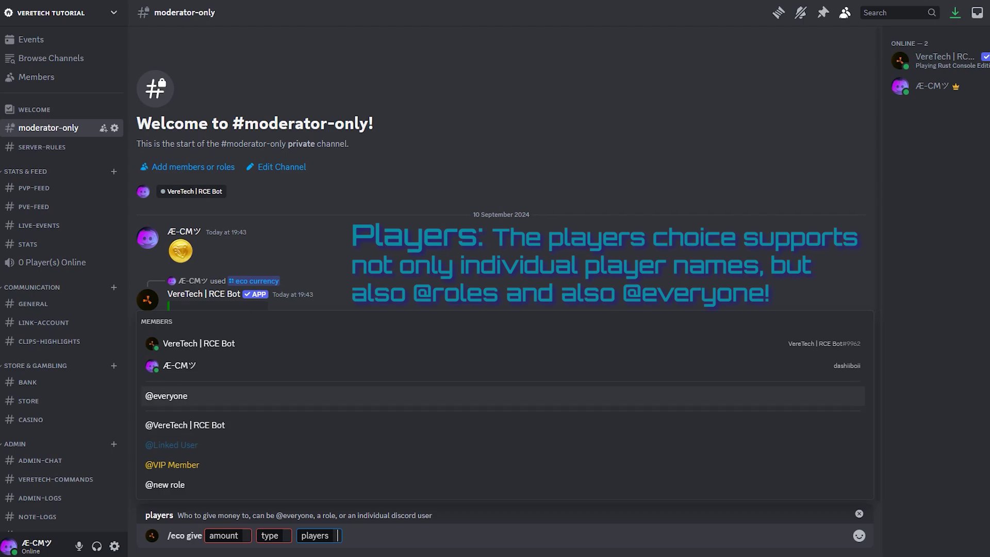
key(Down)
key(Up)
key(Up)
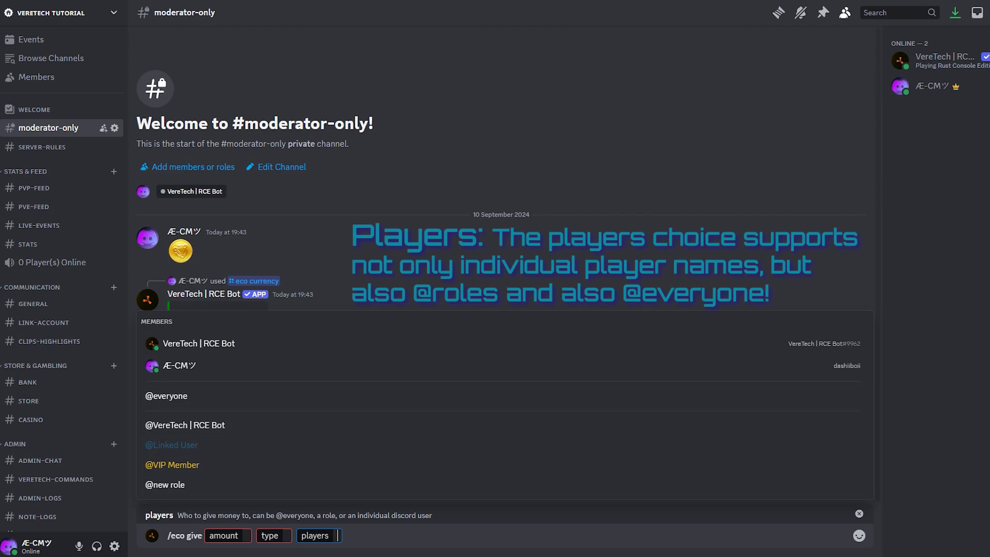
key(Escape)
click(247, 535)
text(50)
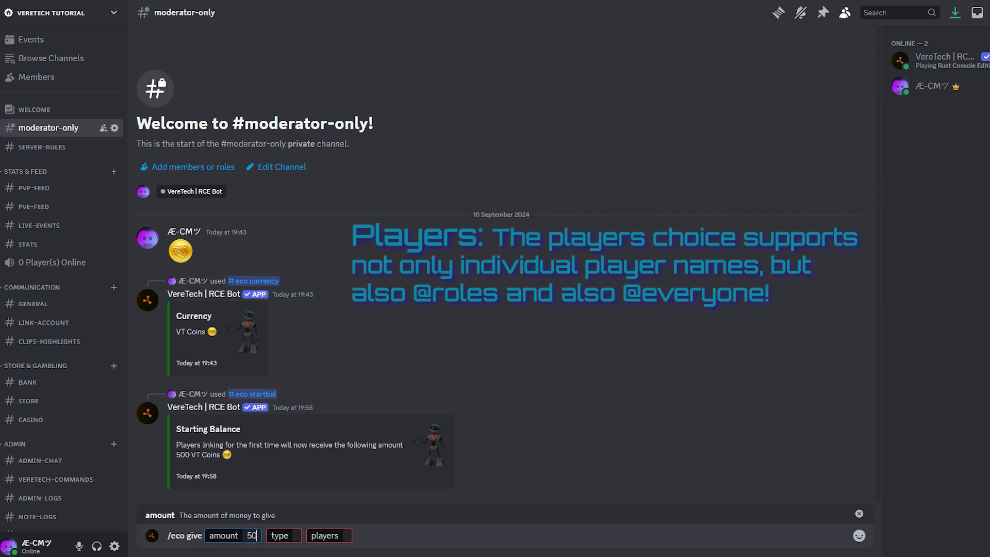
text(0)
key(Tab)
key(Down)
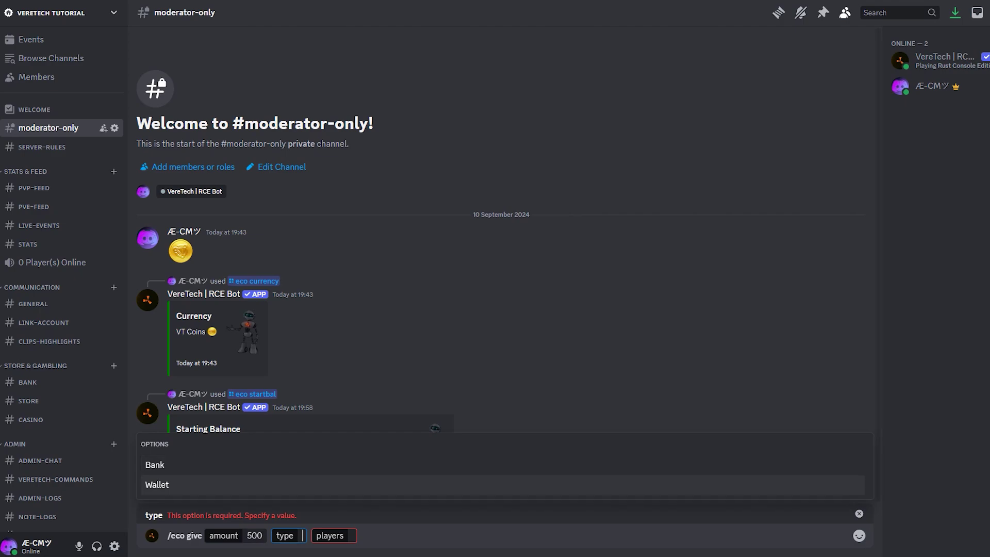
key(Tab)
key(Down)
key(Down)
key(Down)
key(Down)
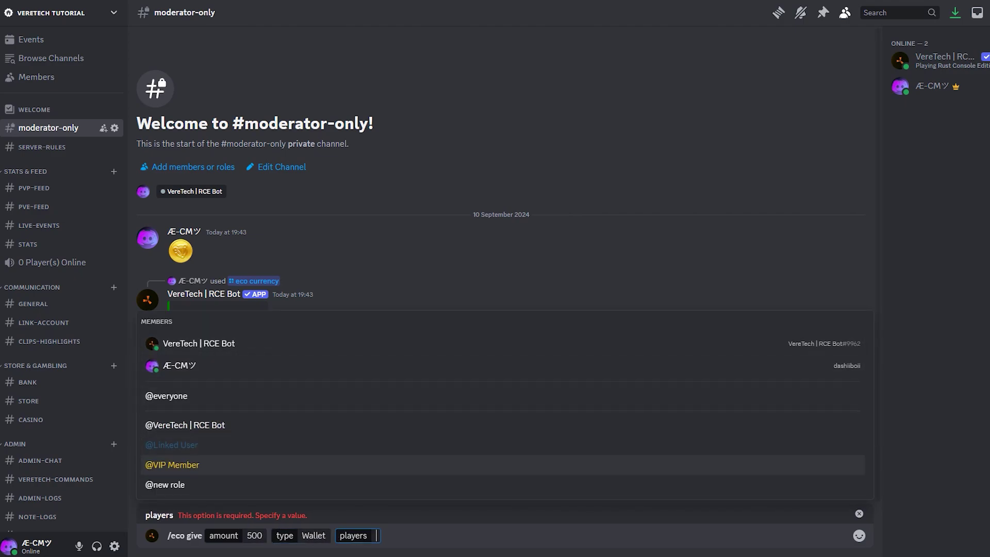
key(Return)
key(Return)
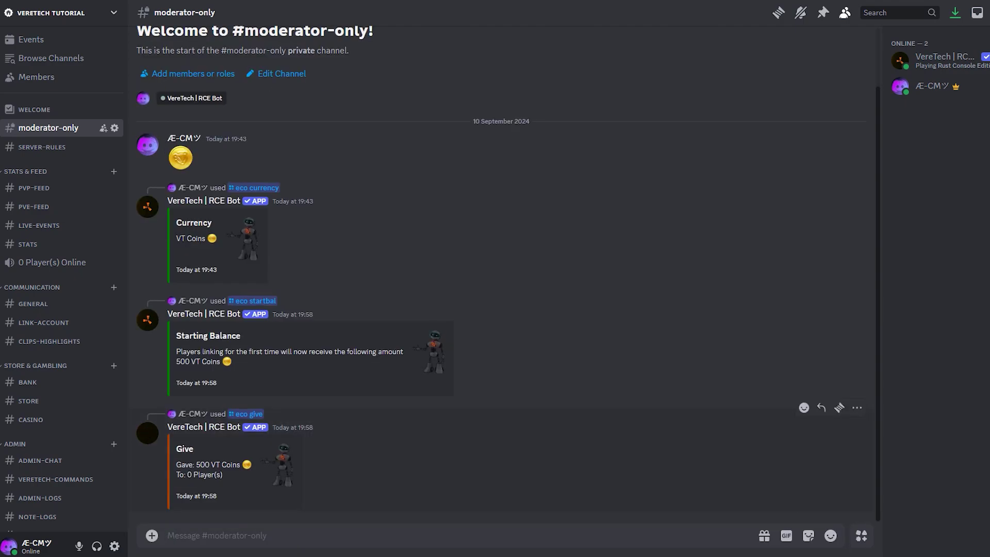
drag(193, 474, 223, 474)
click(222, 474)
Take 500 from the Wallet balance of a role's players using the /eco take command
text(/)
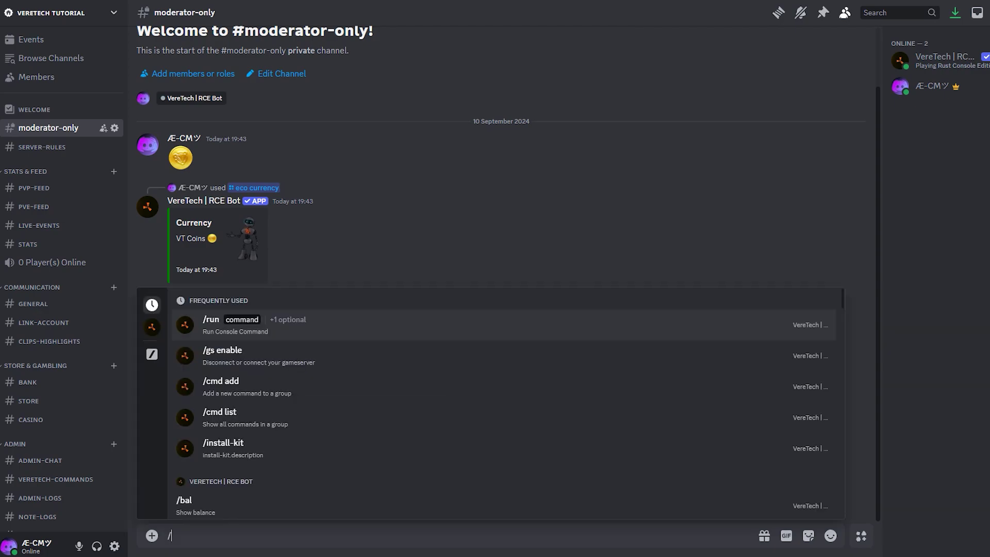
text(eco take)
key(Tab)
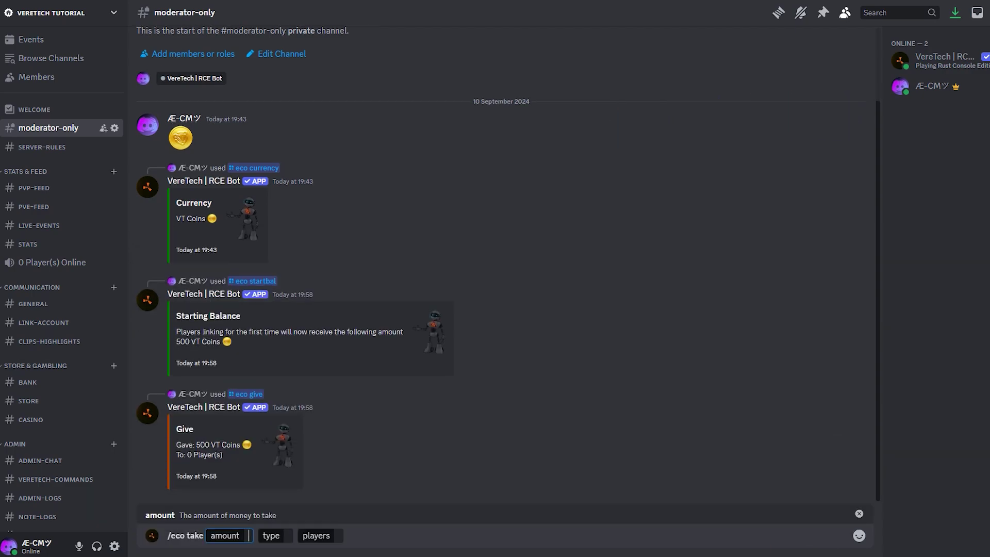
text(500)
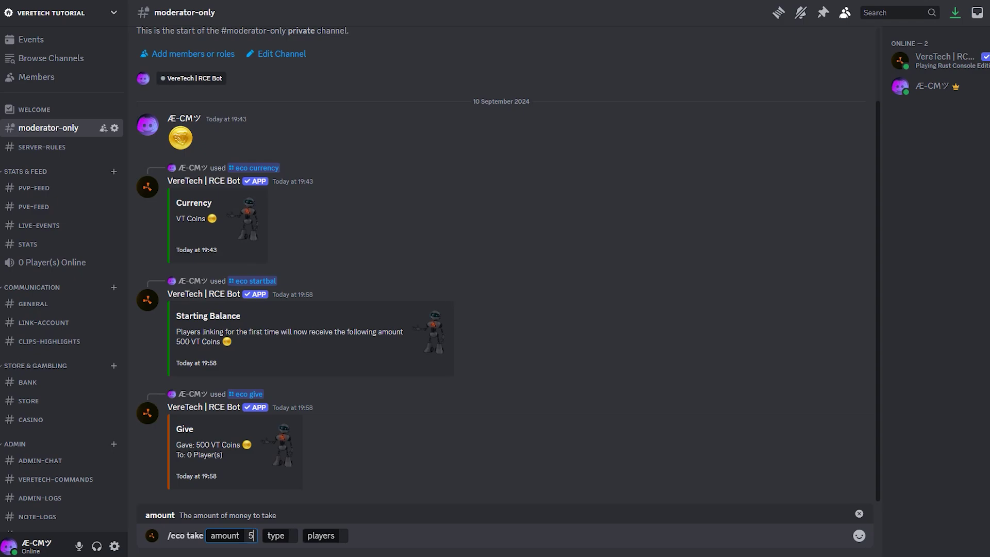
key(Tab)
key(Tab)
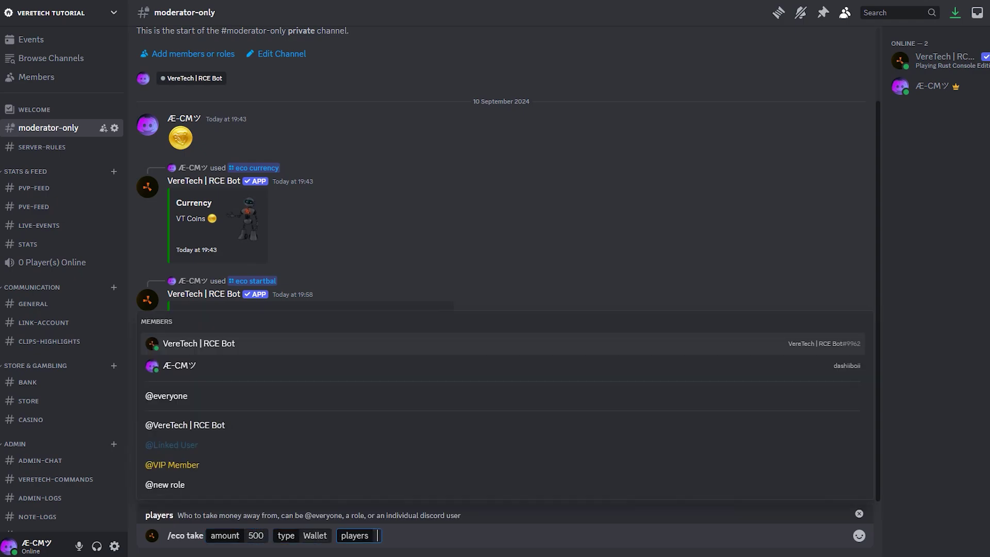
key(Down)
key(Down)
key(Down)
key(Down)
key(Tab)
key(Return)
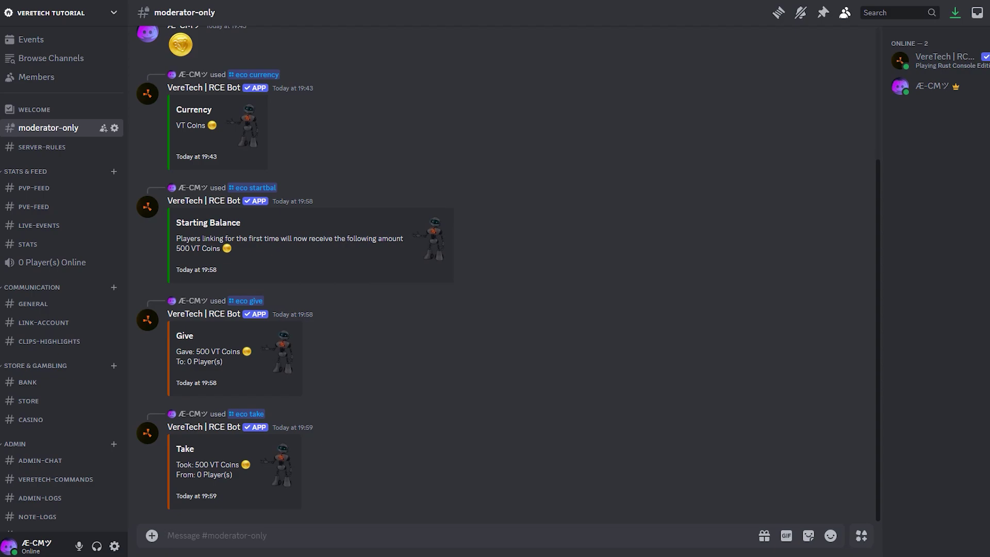
Start the /eco setbal command with amount 0 and type Wallet
text(/eco)
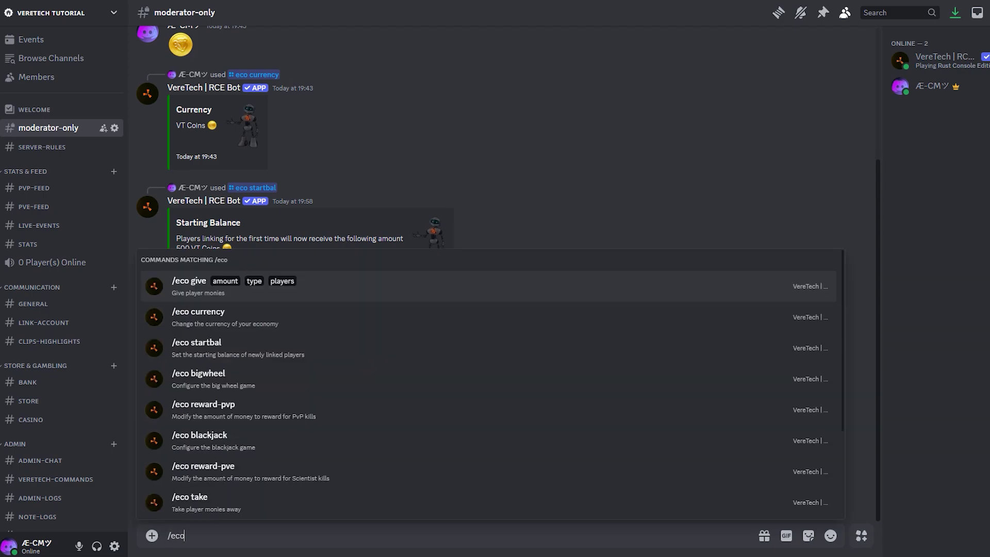
text( set)
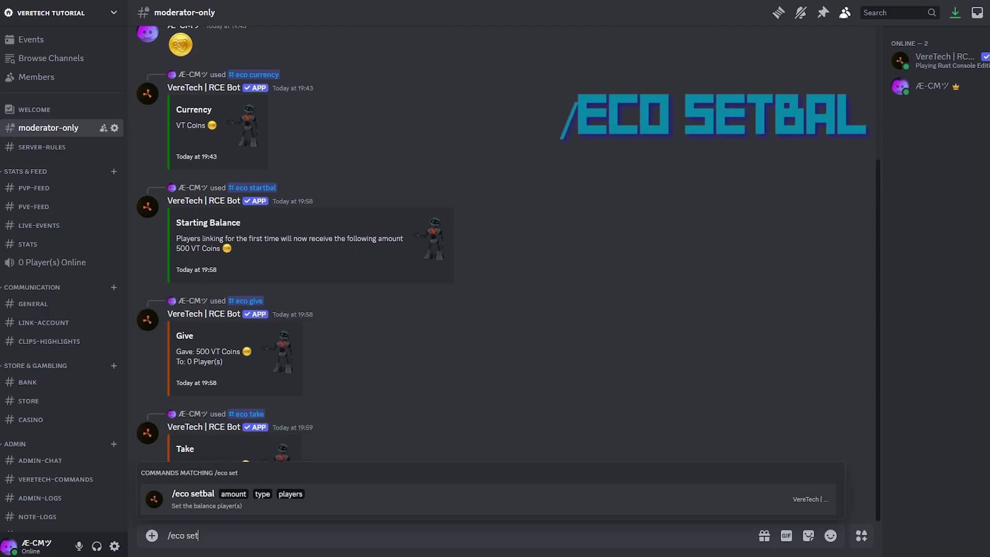
key(Tab)
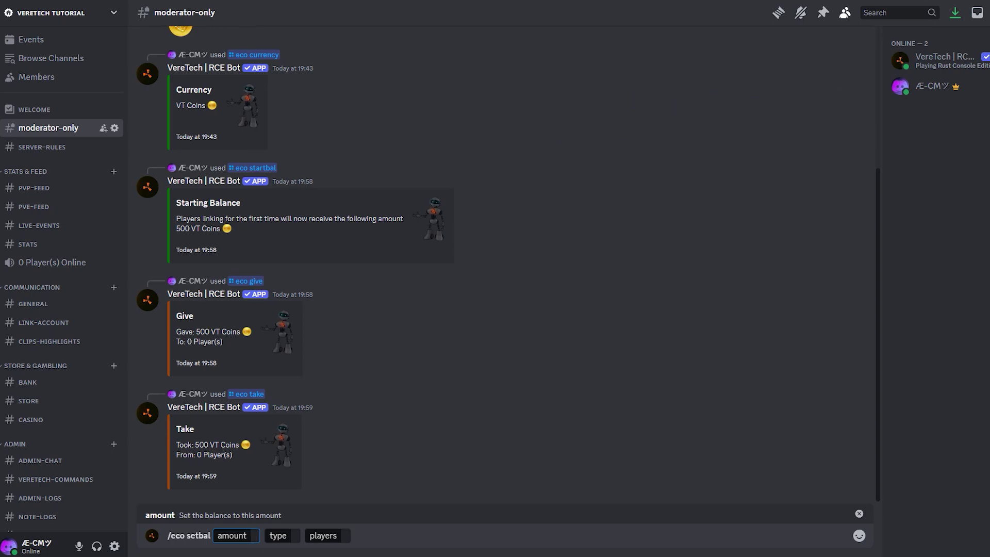
text(0)
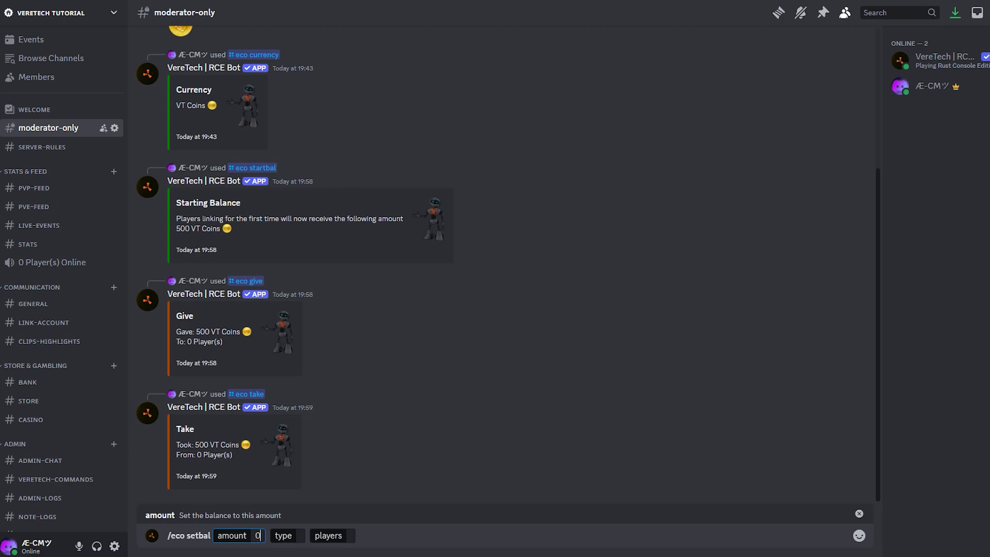
key(Tab)
key(Down)
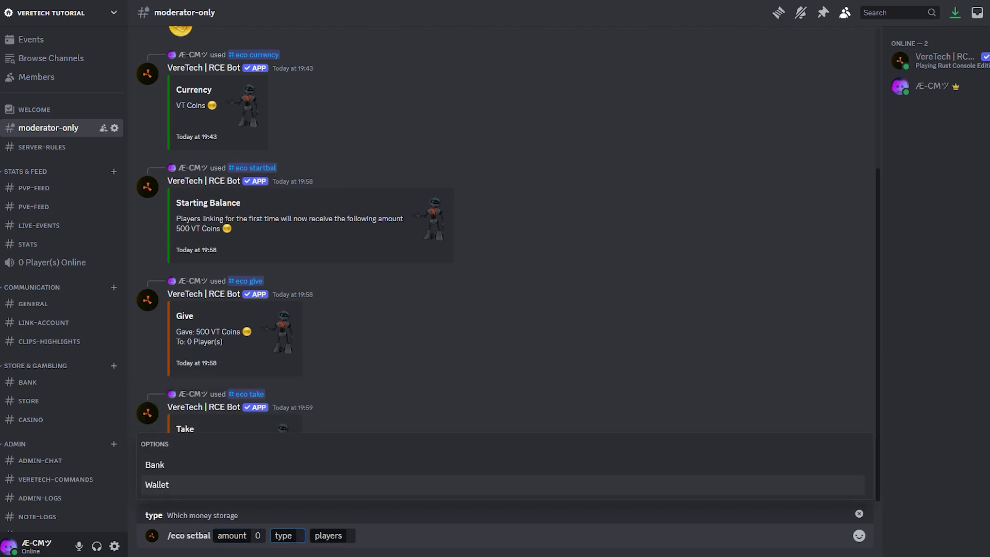
key(Tab)
key(Down)
key(Down)
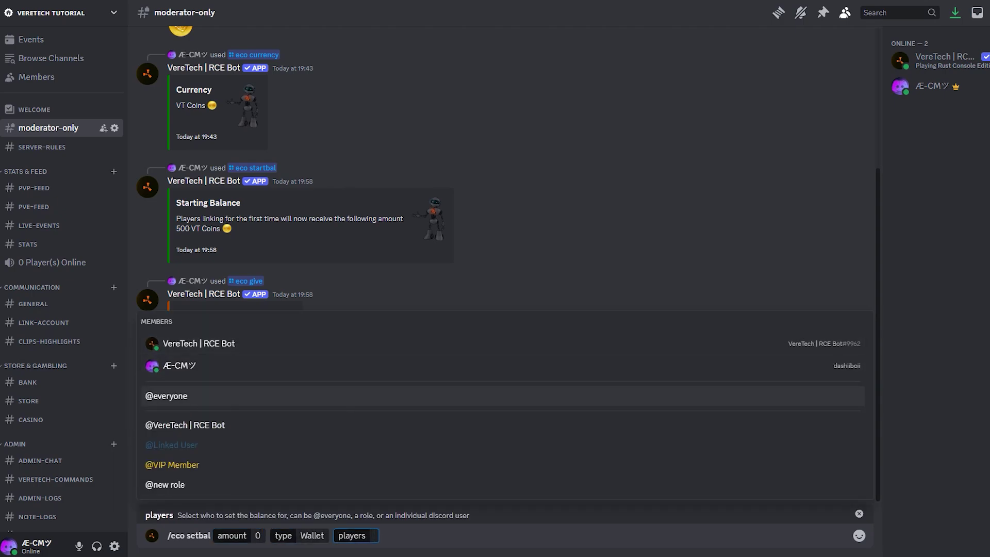
key(Return)
key(Return)
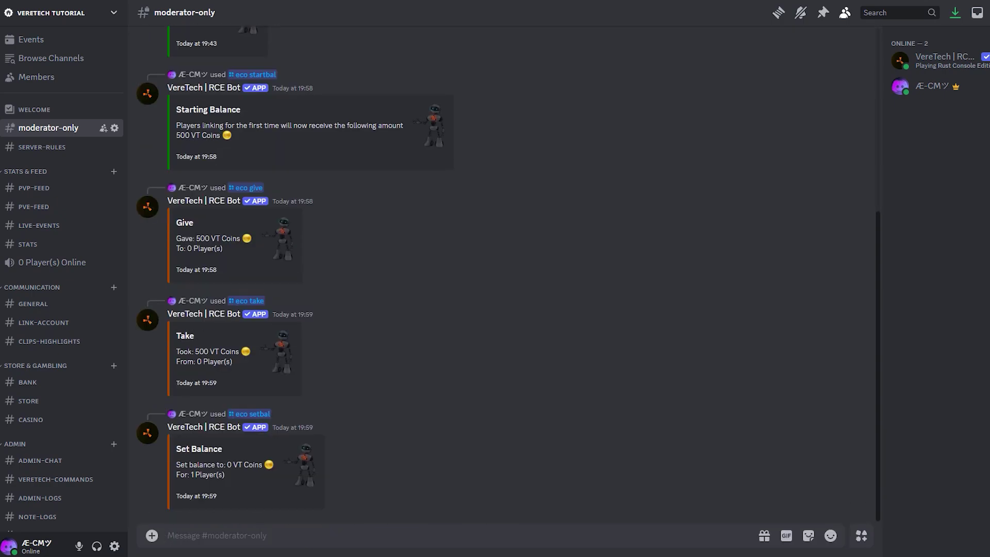
triple_click(216, 467)
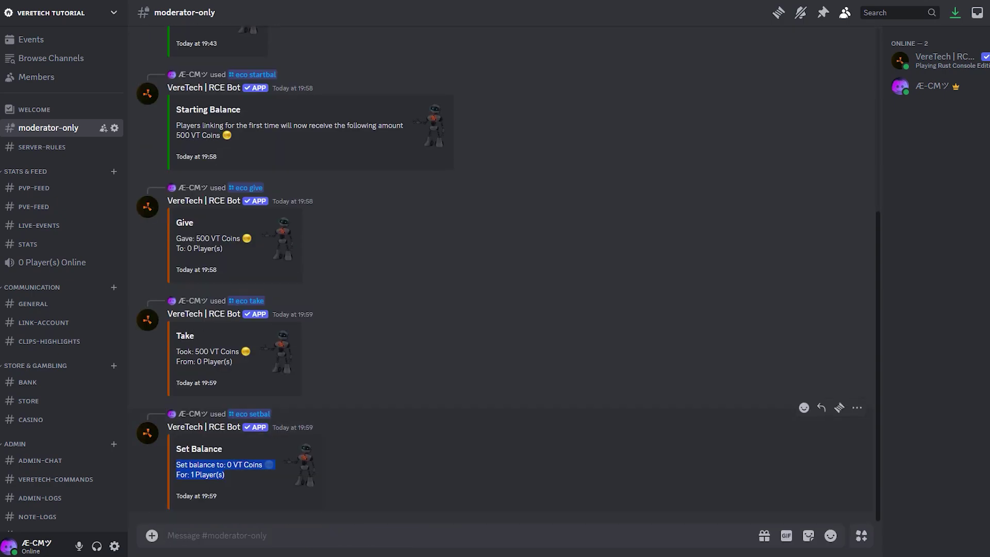
click(216, 467)
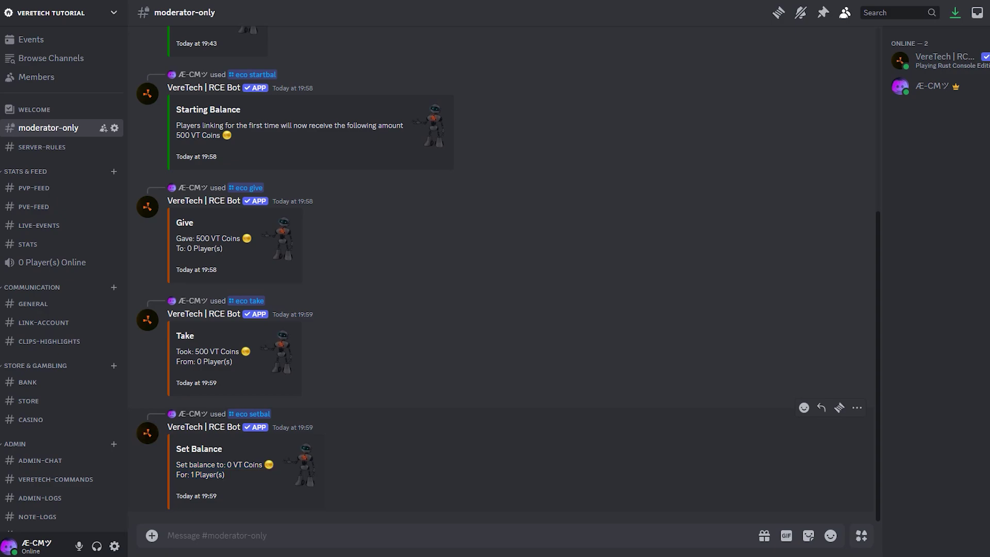